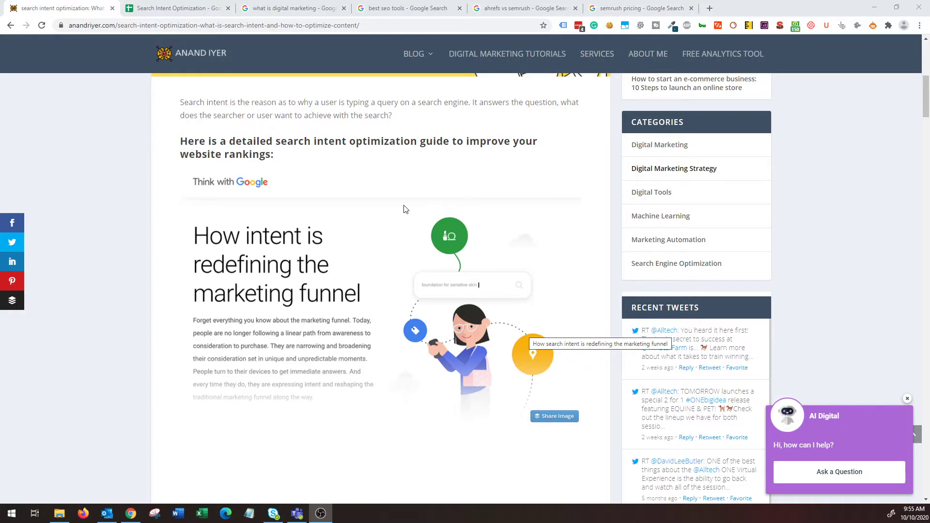
# In the Search Intent Optimization sheet, go over the Informational keywords like 'what is digital marketing', then Navigational
pyautogui.hotkey('ctrl', 'Tab')
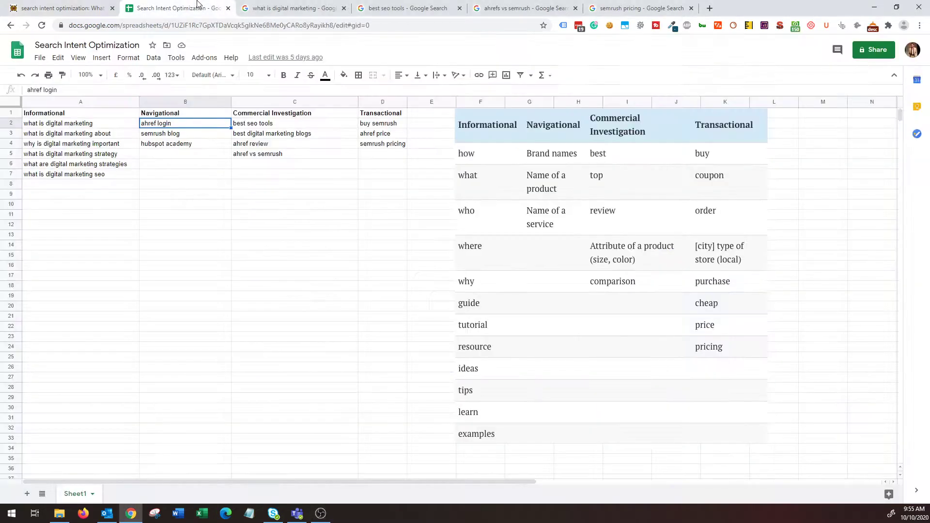
pyautogui.click(65, 115)
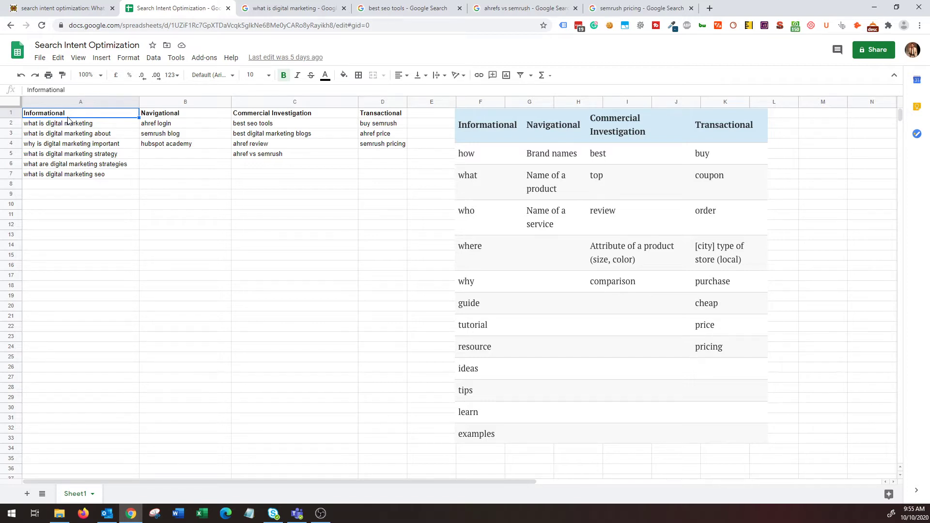
pyautogui.click(67, 127)
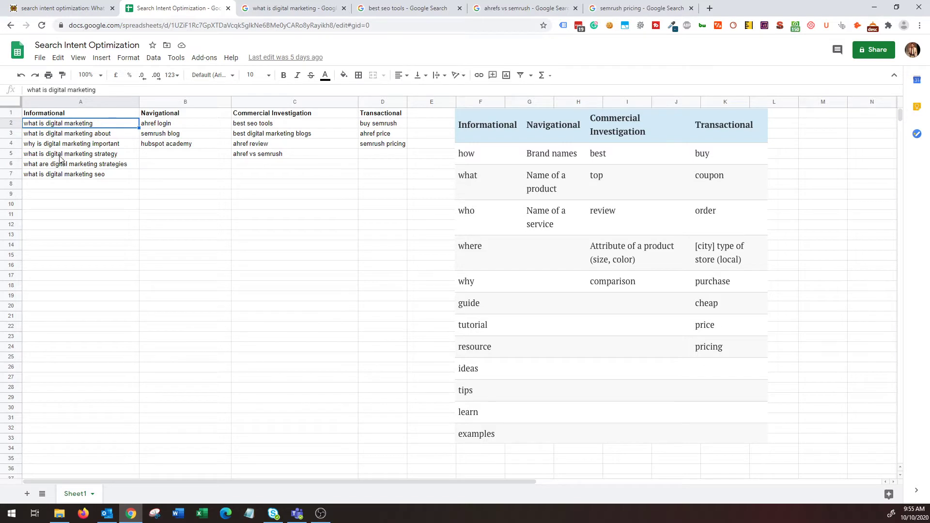
pyautogui.moveTo(490, 158)
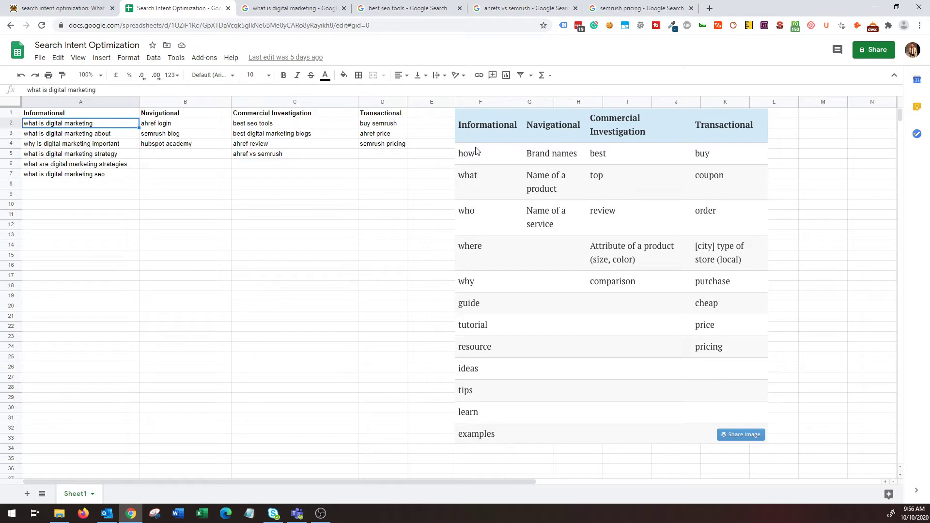
pyautogui.click(196, 118)
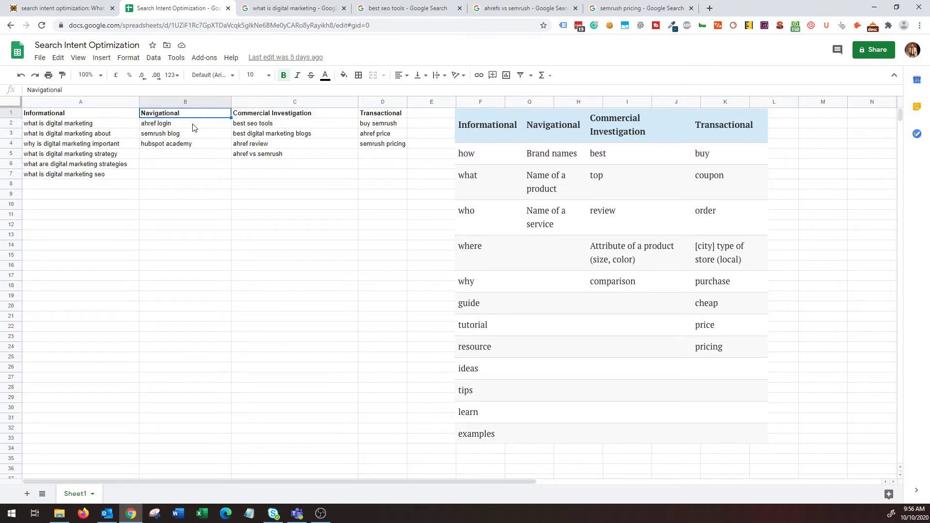
pyautogui.click(192, 128)
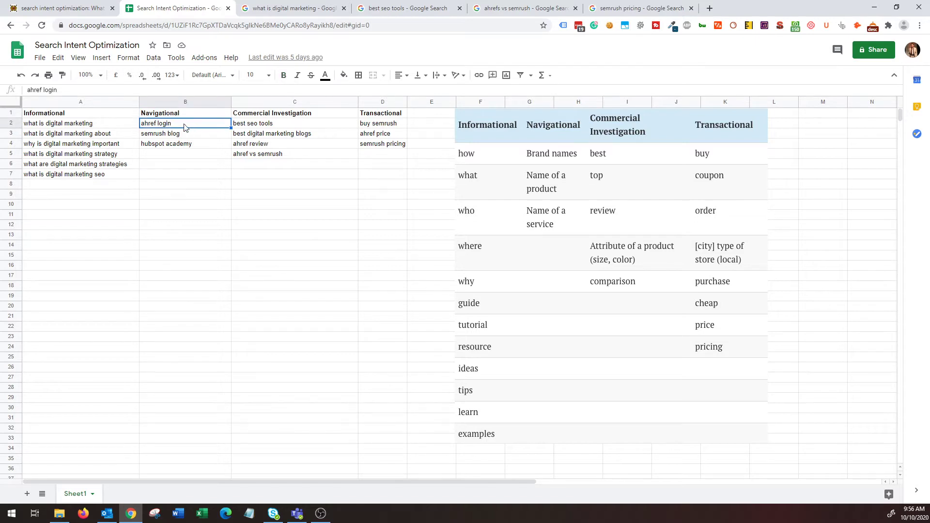
pyautogui.click(183, 136)
pyautogui.click(186, 146)
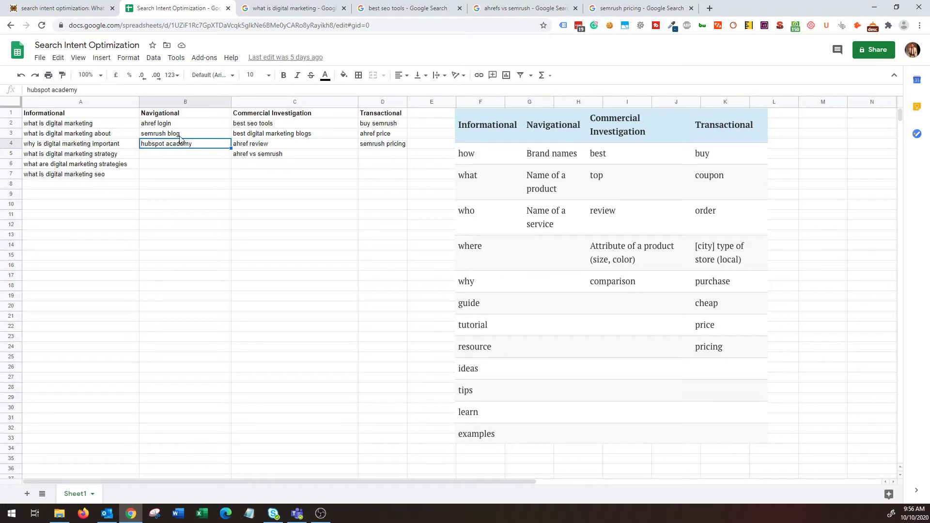
pyautogui.click(182, 137)
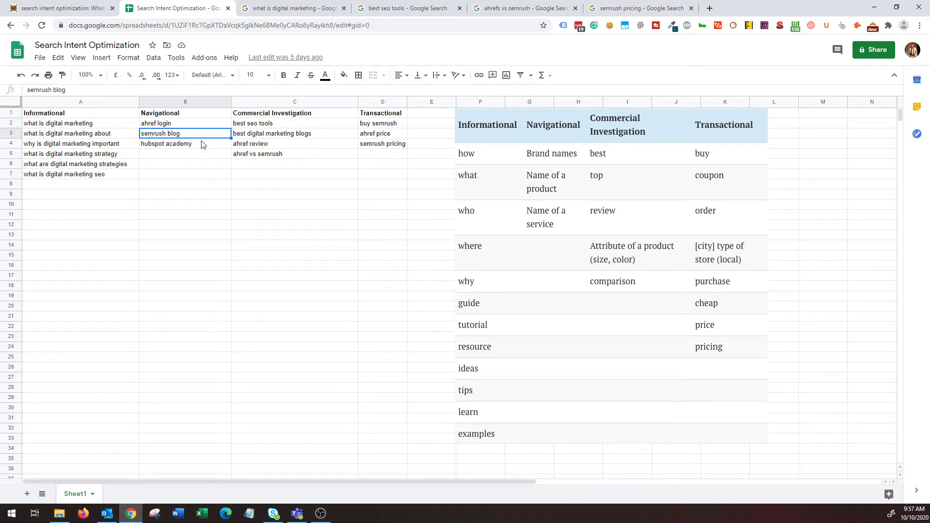
pyautogui.click(274, 115)
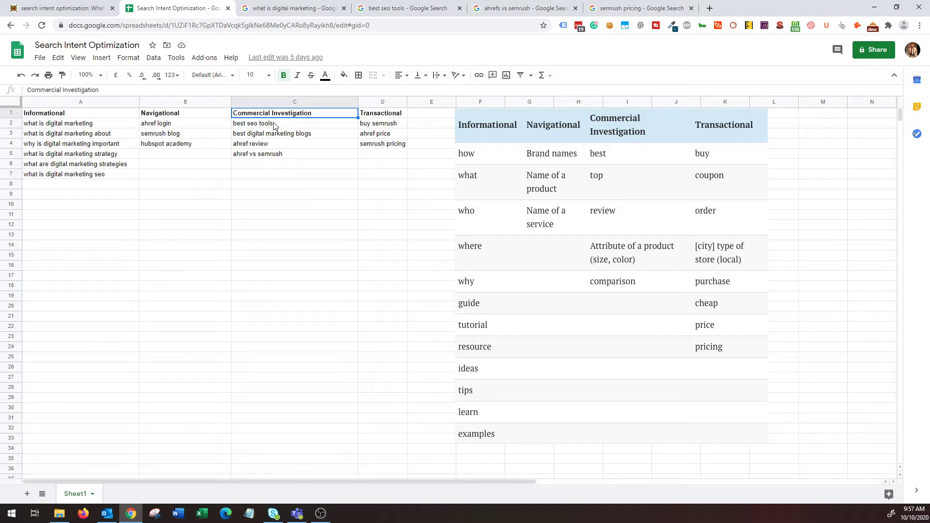
pyautogui.click(280, 126)
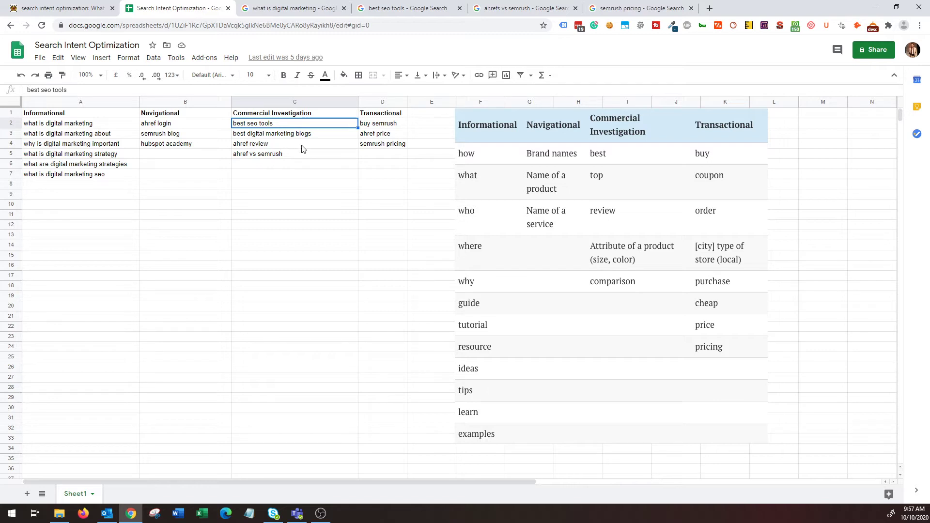
pyautogui.click(270, 145)
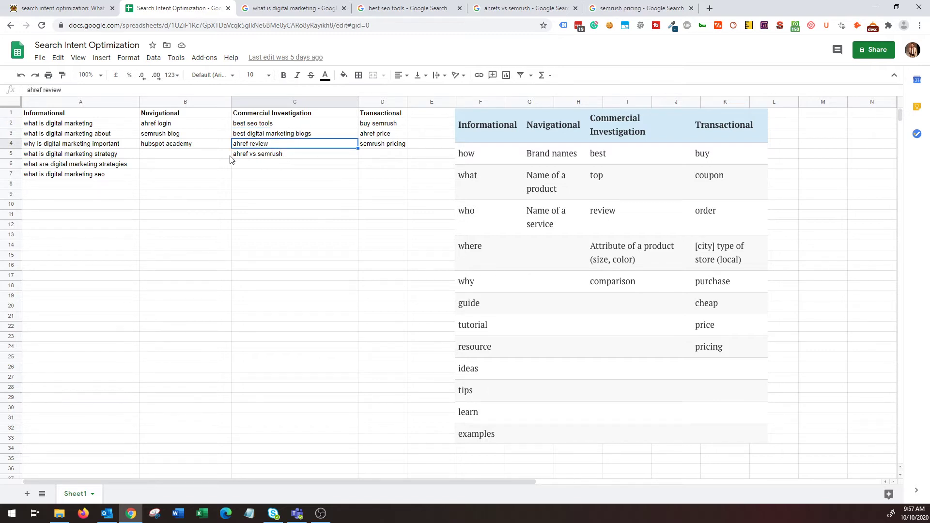
pyautogui.click(266, 167)
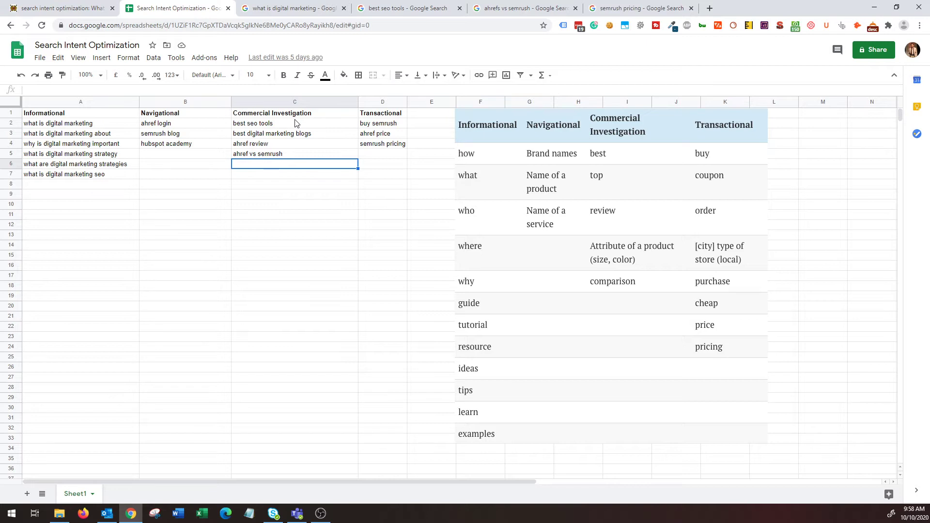
pyautogui.click(385, 116)
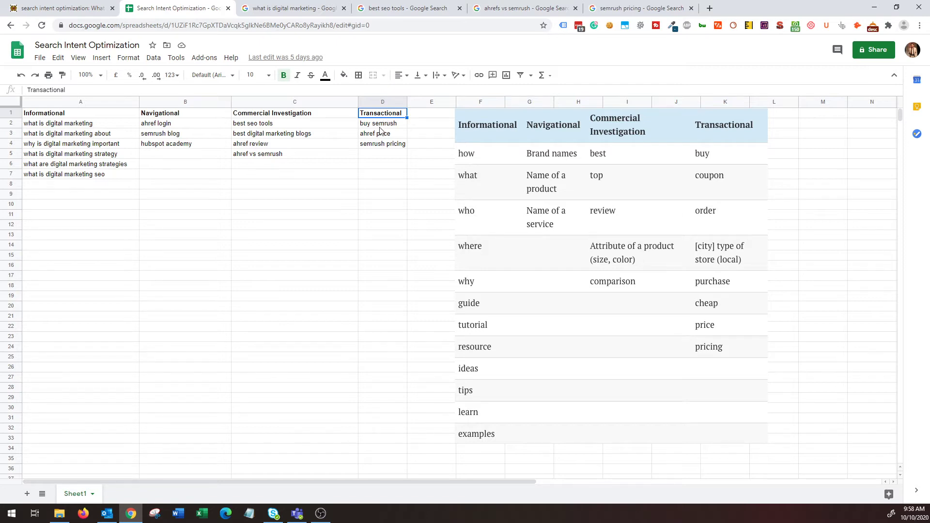
pyautogui.click(380, 127)
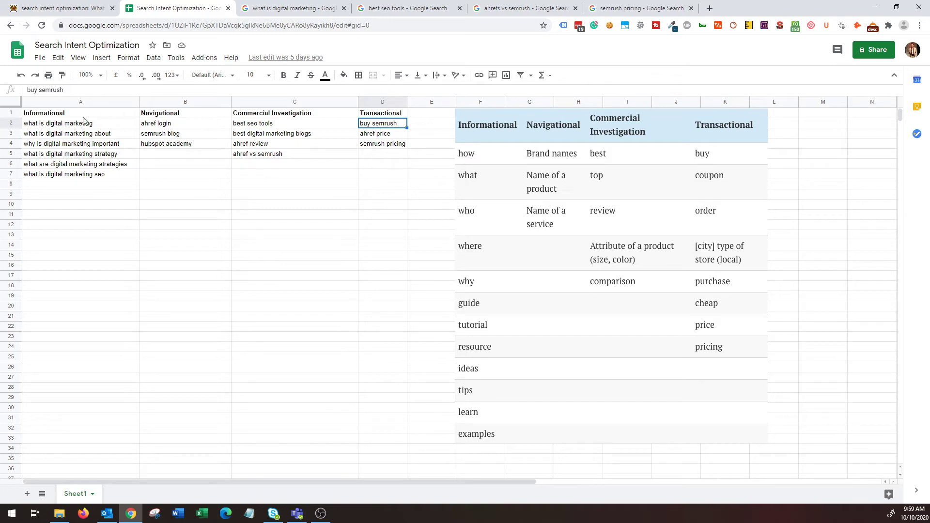
pyautogui.click(481, 129)
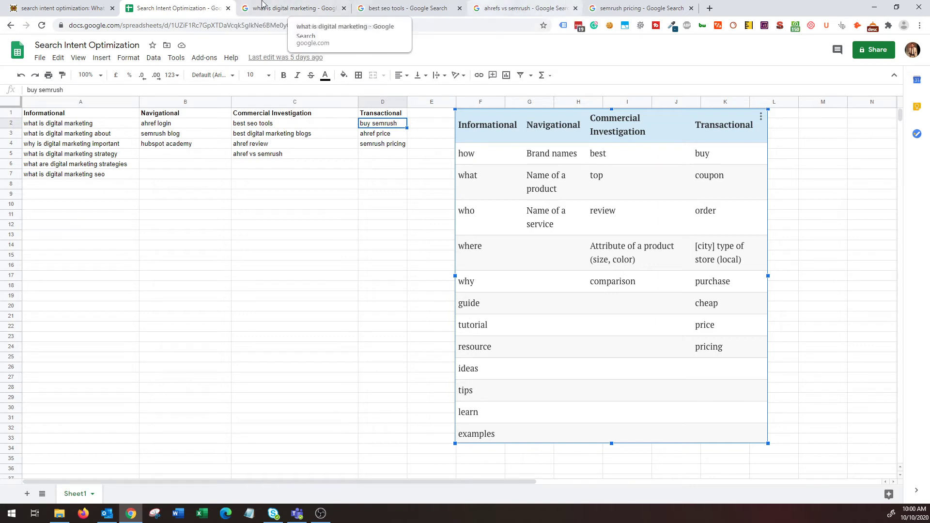
# Show the 'what is digital marketing' results, led by the HubSpot Blog guide
pyautogui.click(280, 5)
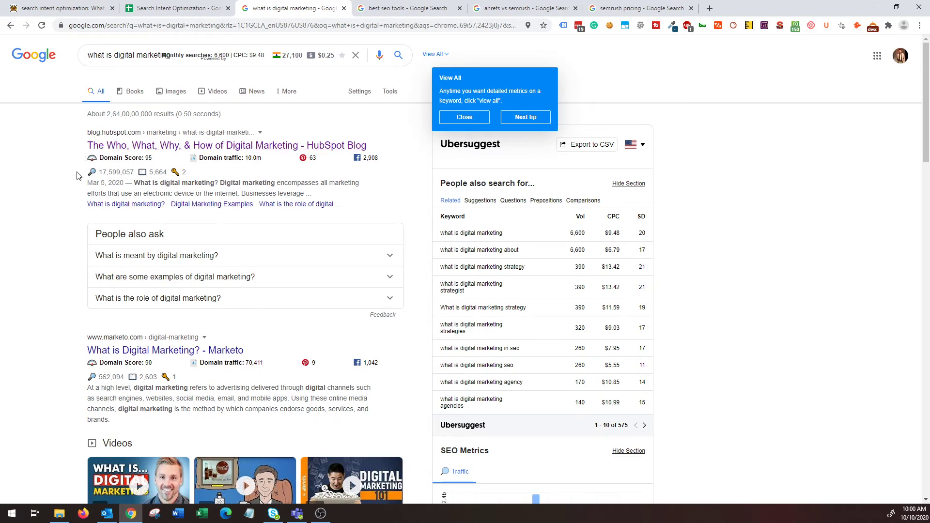
pyautogui.moveTo(123, 156)
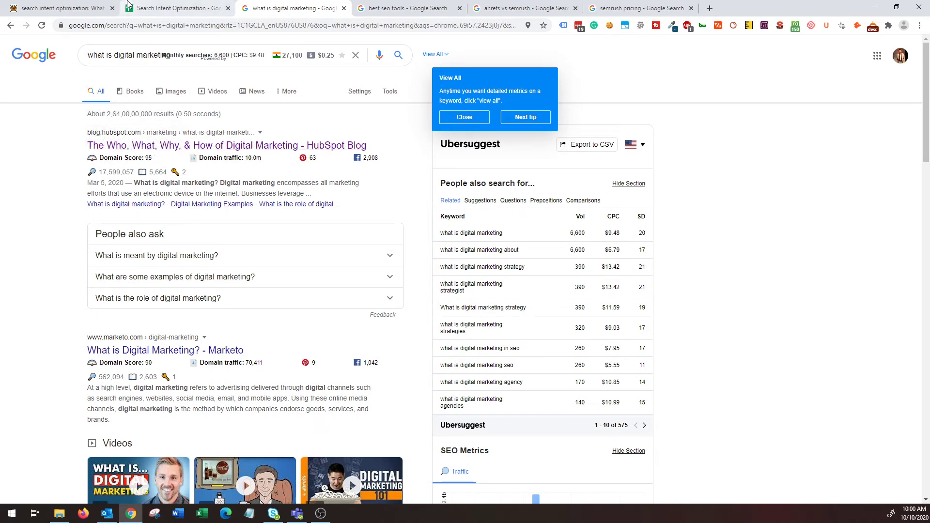
pyautogui.click(99, 4)
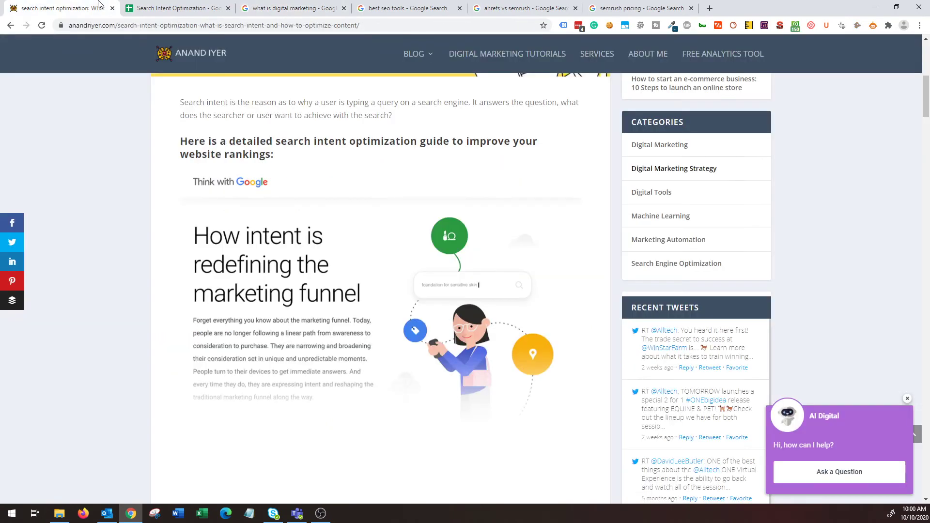
pyautogui.click(221, 10)
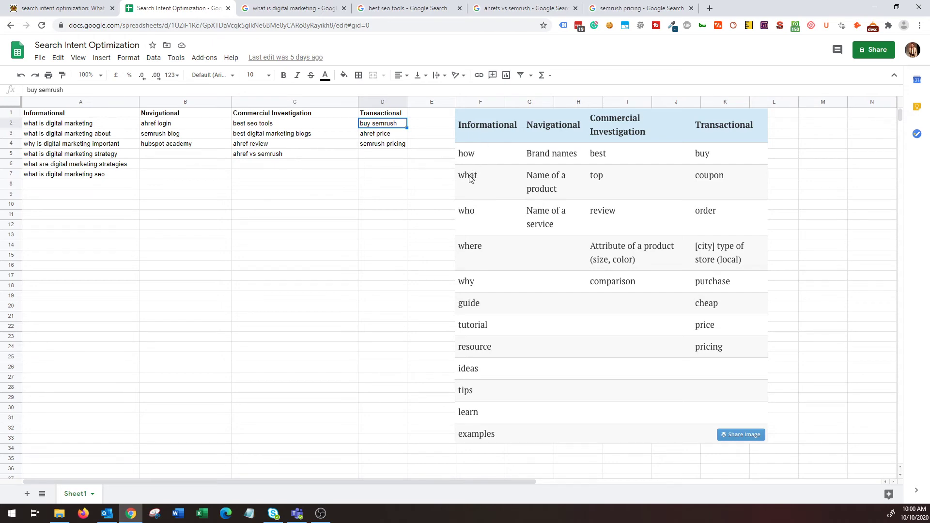
pyautogui.click(305, 7)
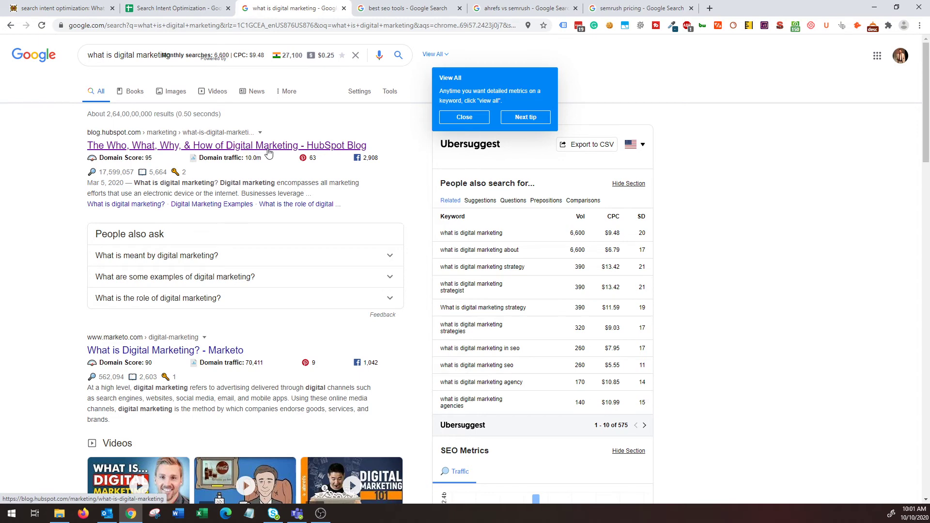
# Scroll the 'what is digital marketing' results and highlight the Marketo result's description snippet
pyautogui.scroll(-2, 197, 256)
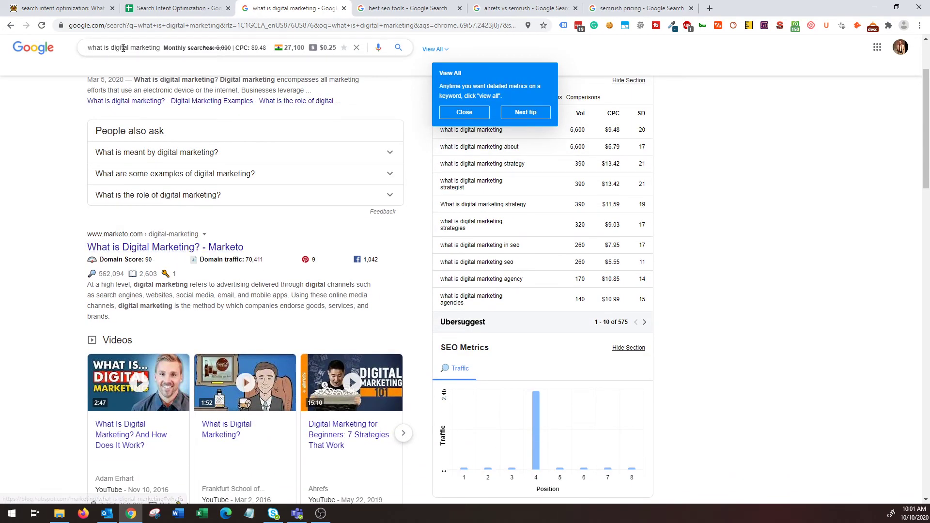
pyautogui.click(123, 47)
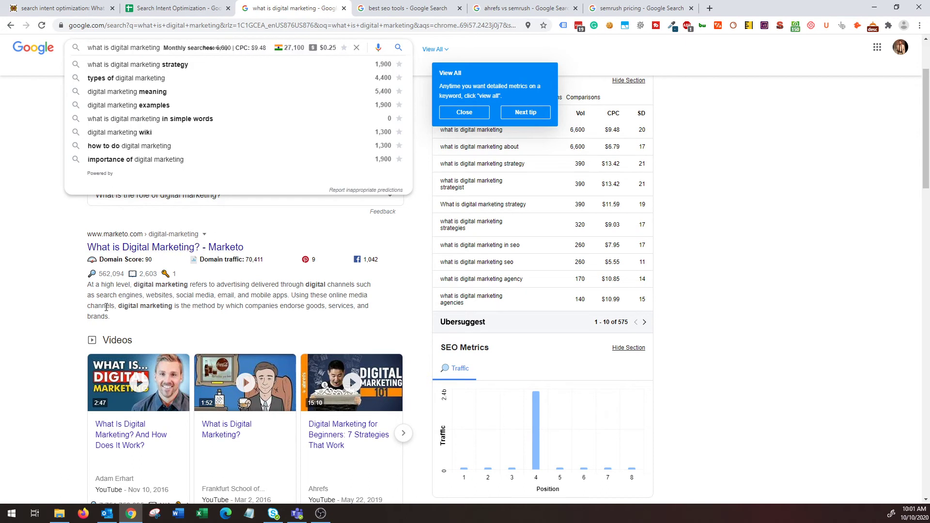
pyautogui.click(129, 48)
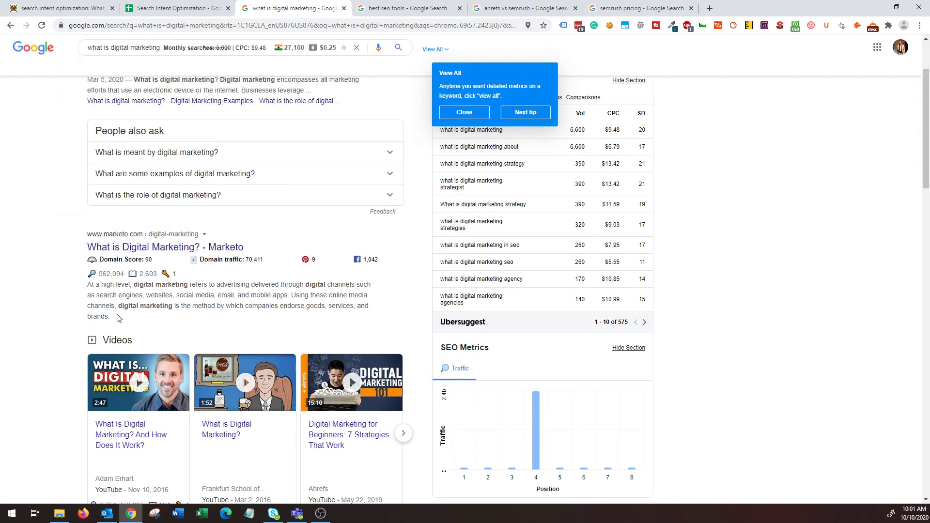
pyautogui.moveTo(118, 317); pyautogui.dragTo(81, 294)
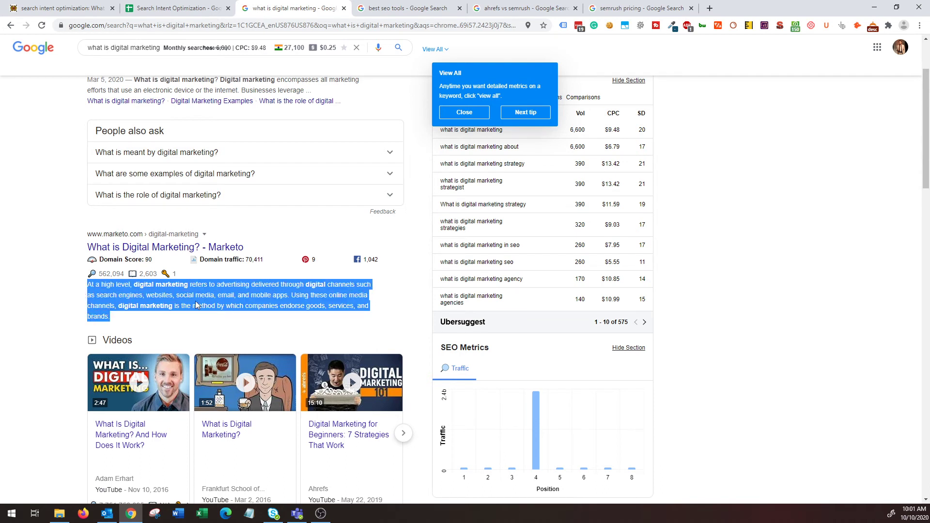
pyautogui.click(333, 303)
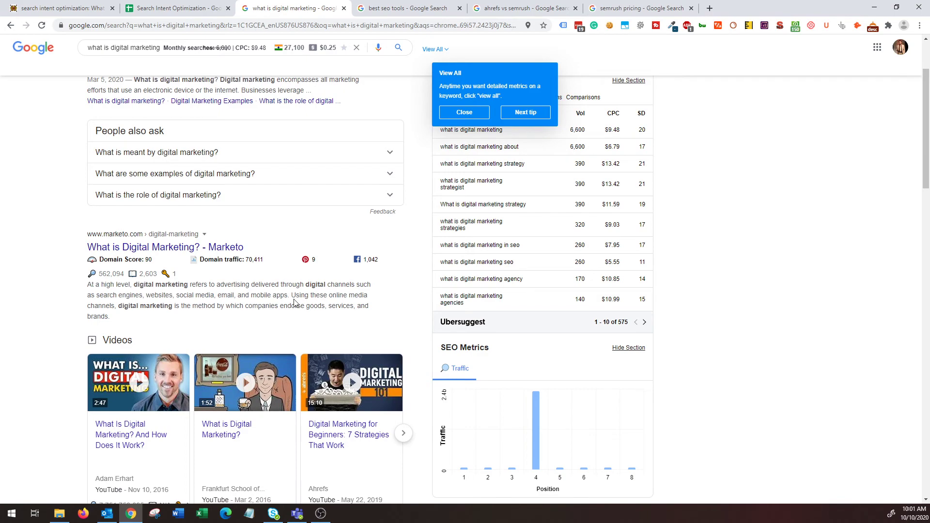
# Scroll through the remaining results, then bring up the 'best seo tools' results
pyautogui.scroll(-6, 324, 301)
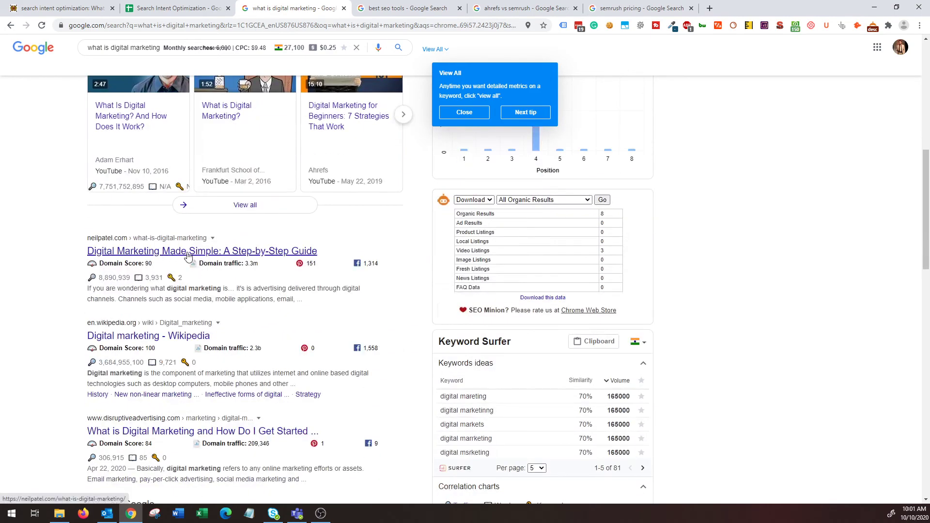
pyautogui.scroll(-3, 286, 332)
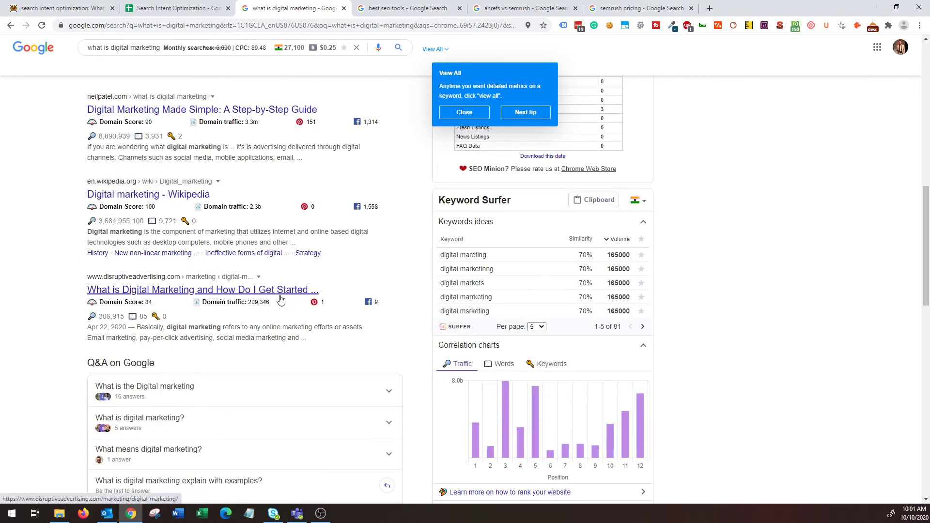
pyautogui.scroll(-8, 316, 305)
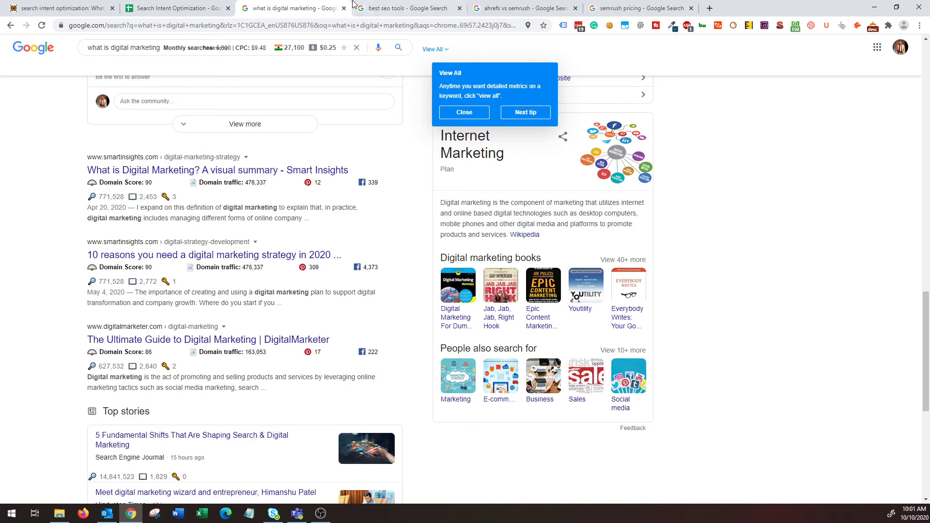
pyautogui.click(398, 4)
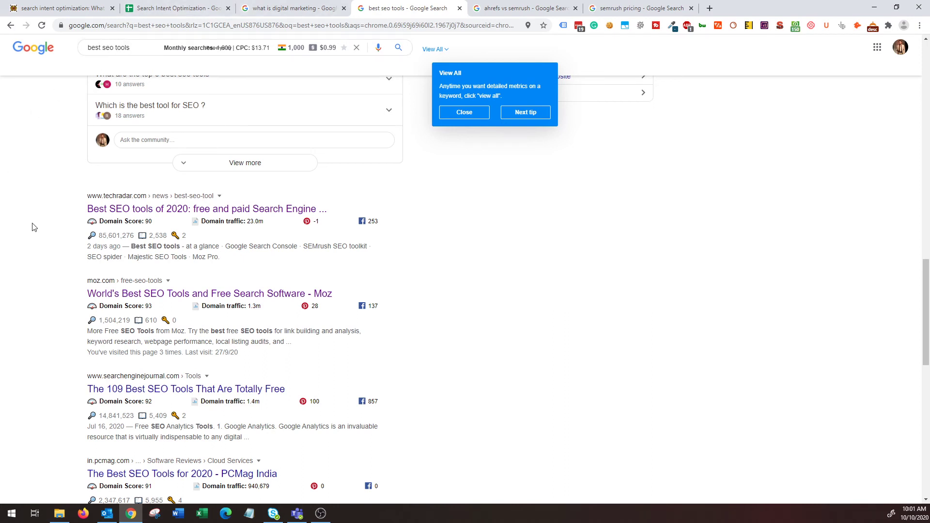
# Scroll through the 'best seo tools' results, then switch to the 'ahrefs vs semrush' results
pyautogui.scroll(4, 41, 228)
pyautogui.scroll(15, 80, 226)
pyautogui.scroll(2, 81, 224)
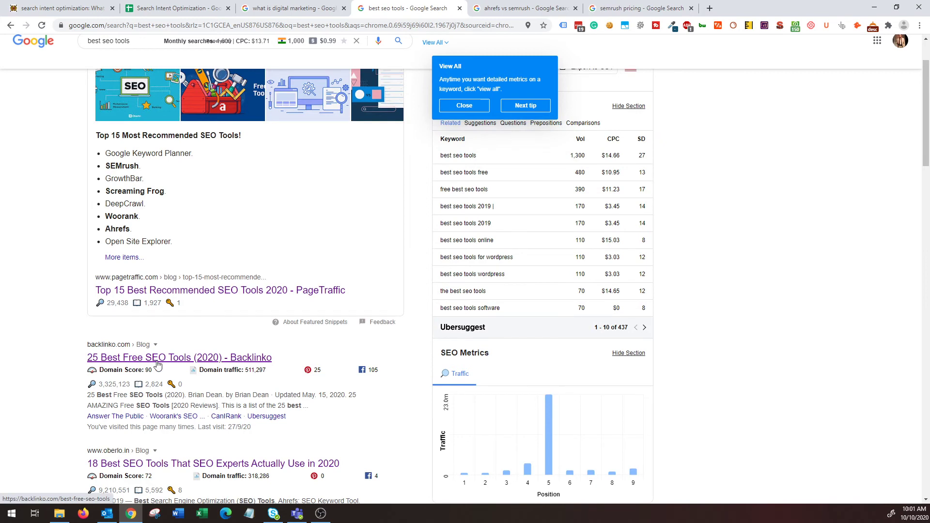
pyautogui.scroll(-1, 160, 363)
pyautogui.scroll(-2, 162, 348)
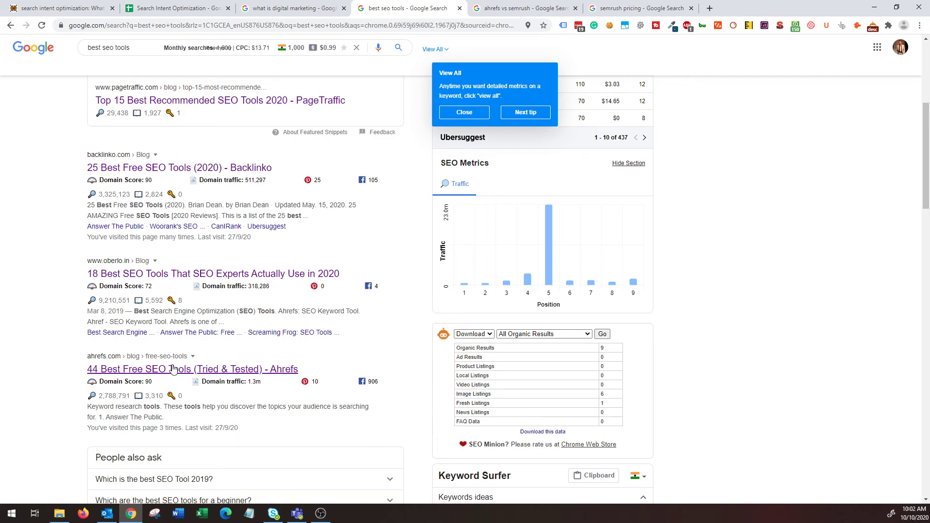
pyautogui.scroll(-5, 189, 334)
pyautogui.scroll(-5, 189, 334)
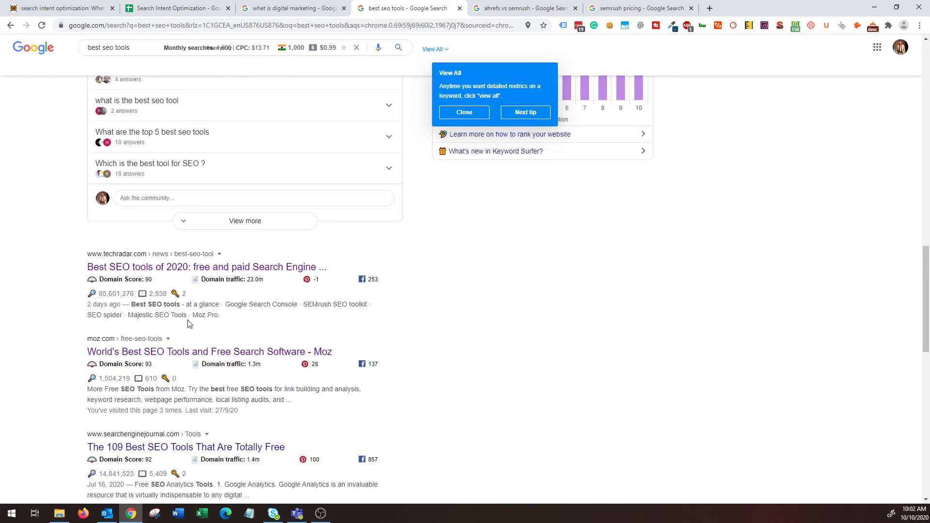
pyautogui.click(517, 6)
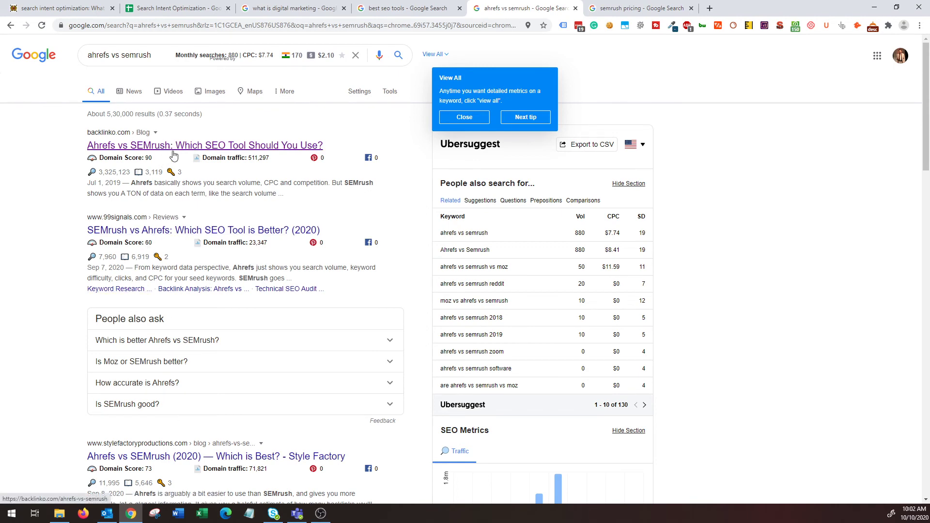
# Skim the 'ahrefs vs semrush' results, then scroll the 'semrush pricing' results showing the Pro, Guru and Business plans
pyautogui.scroll(-3, 173, 155)
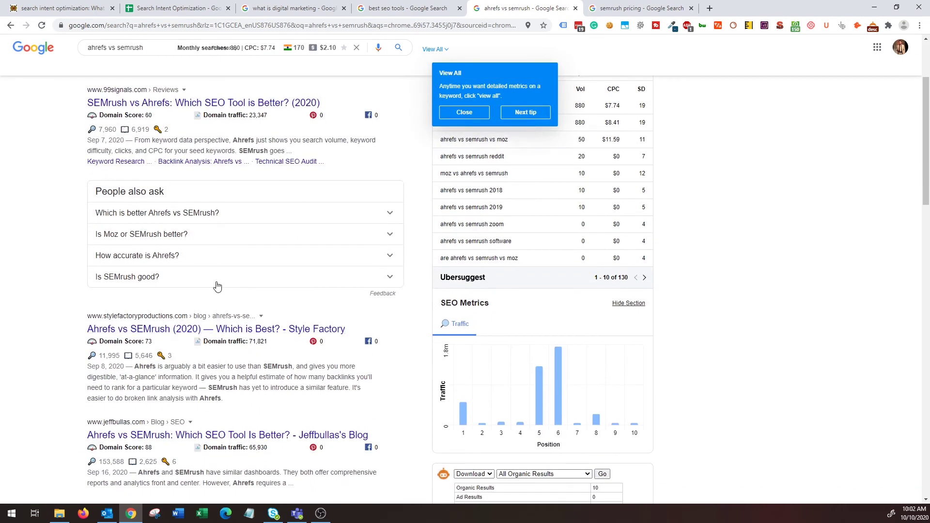
pyautogui.click(625, 11)
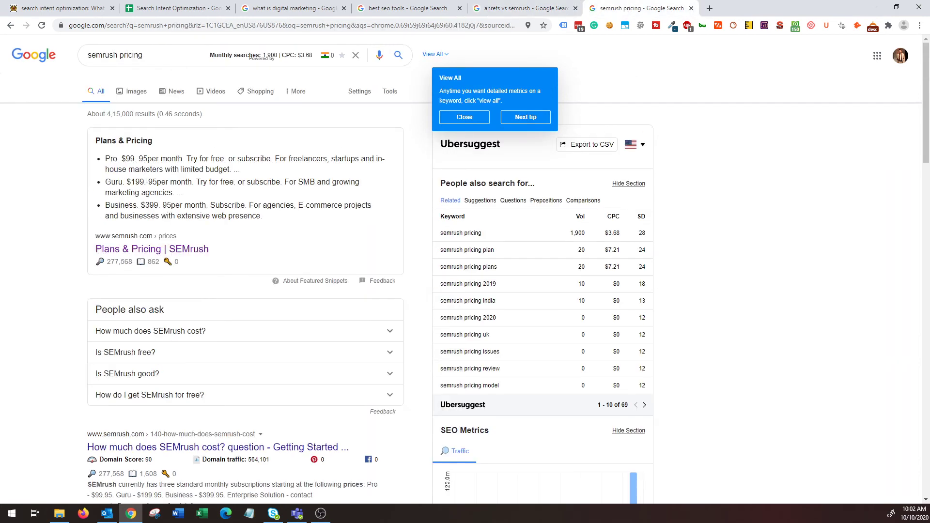
pyautogui.scroll(-4, 29, 271)
pyautogui.scroll(4, 121, 145)
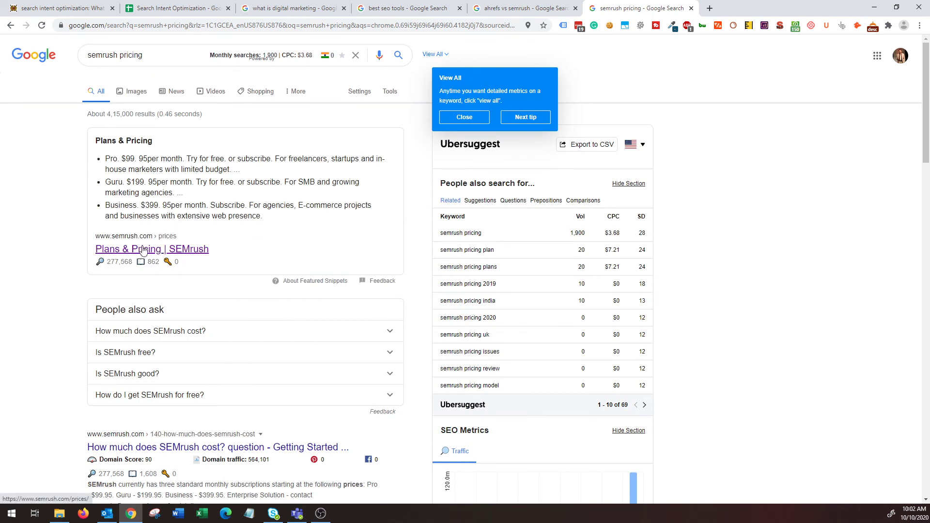
pyautogui.scroll(-7, 182, 244)
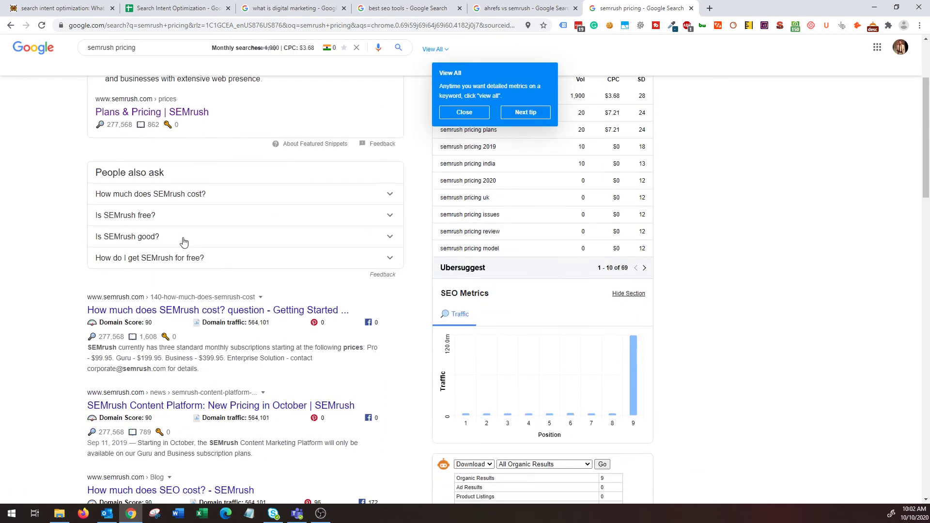
# Return to the Search Intent Optimization spreadsheet in Google Sheets
pyautogui.click(154, 8)
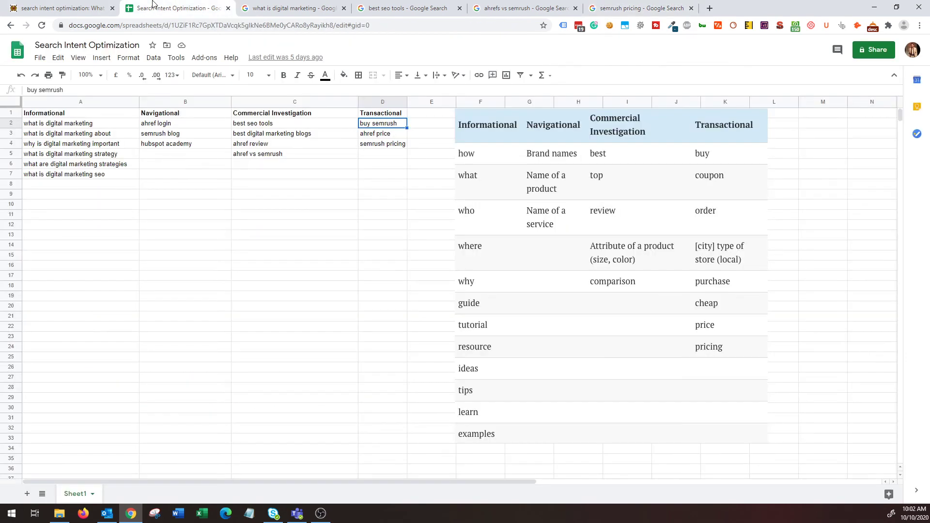